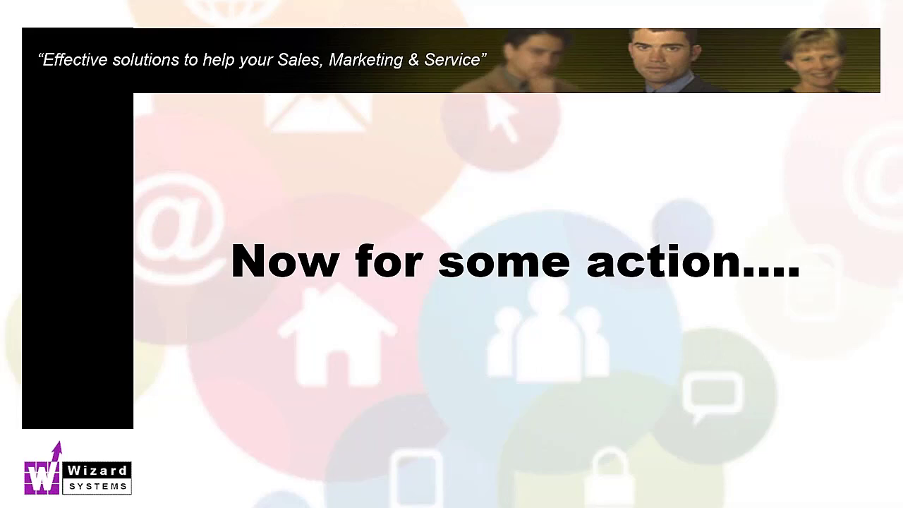
# From the 'Now for some action....' slide, bring up the list of open windows
pyautogui.hotkey('alt', 'Tab')
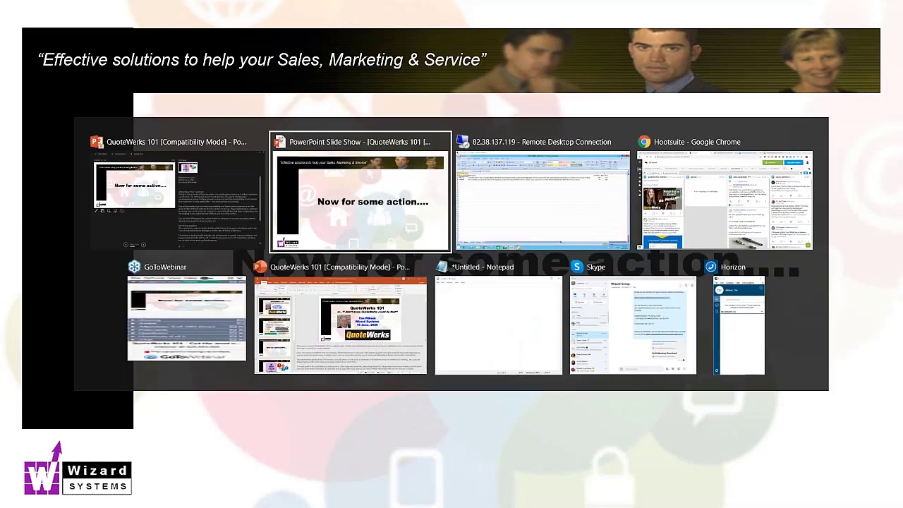
# Switch to the Remote Desktop session showing the TEST EXCEL PART LIST workbook
pyautogui.hotkey('alt', 'Tab')
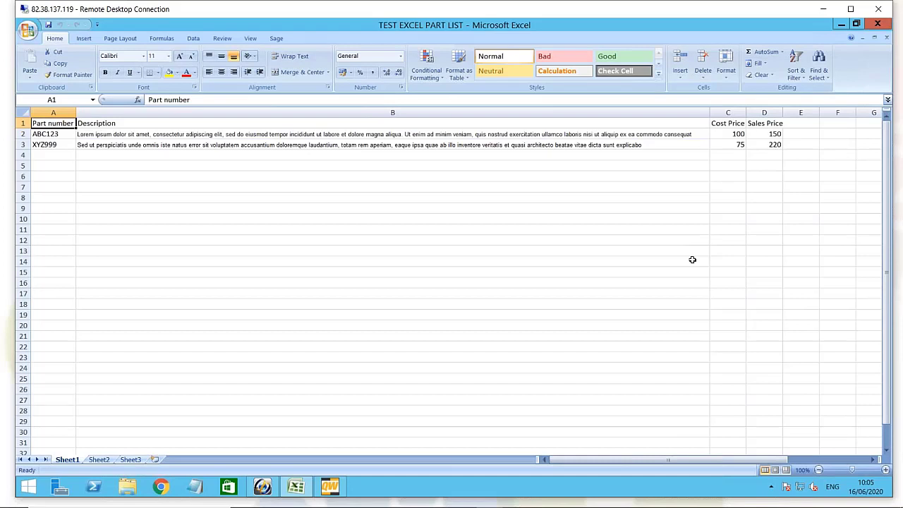
# Review the part descriptions and the Cost Price and Sales Price columns
pyautogui.click(365, 134)
pyautogui.click(367, 144)
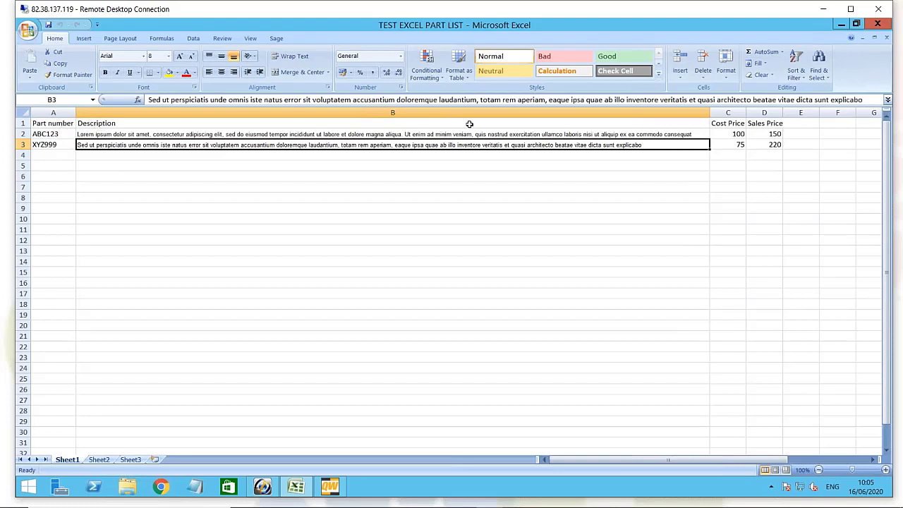
pyautogui.click(722, 125)
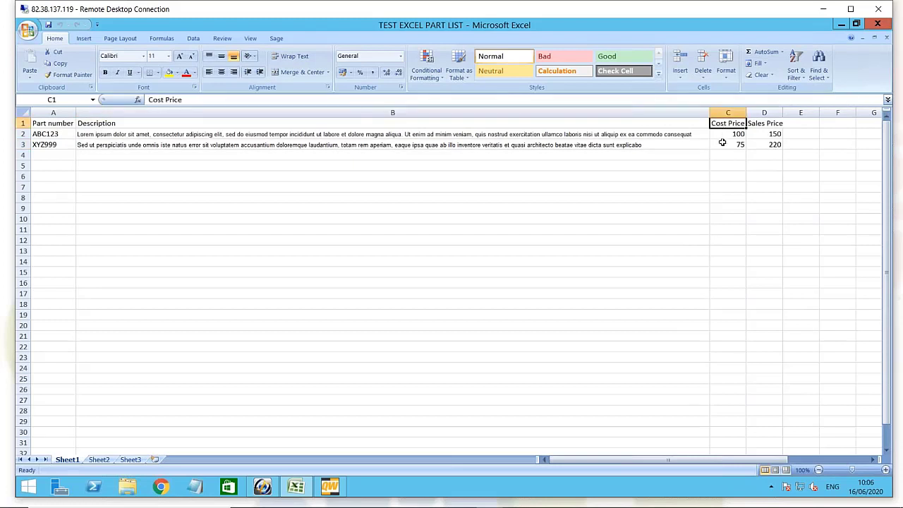
pyautogui.click(757, 124)
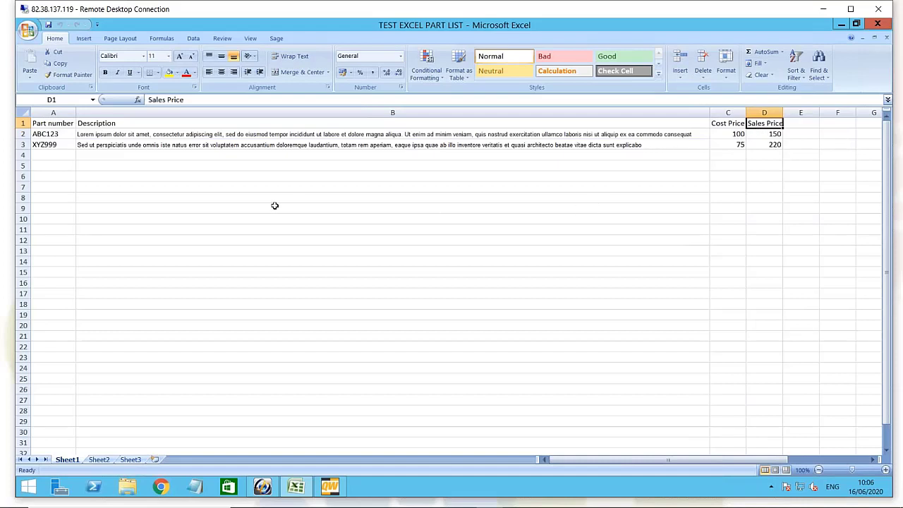
# Copy the part list range A1:D3 and switch to the untitled QuoteWerks quote
pyautogui.moveTo(53, 123); pyautogui.dragTo(763, 144)
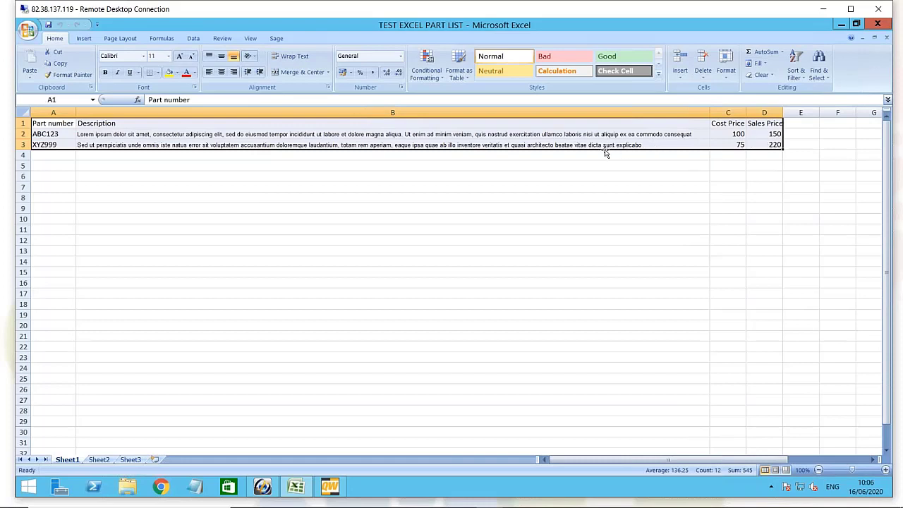
pyautogui.rightClick(538, 132)
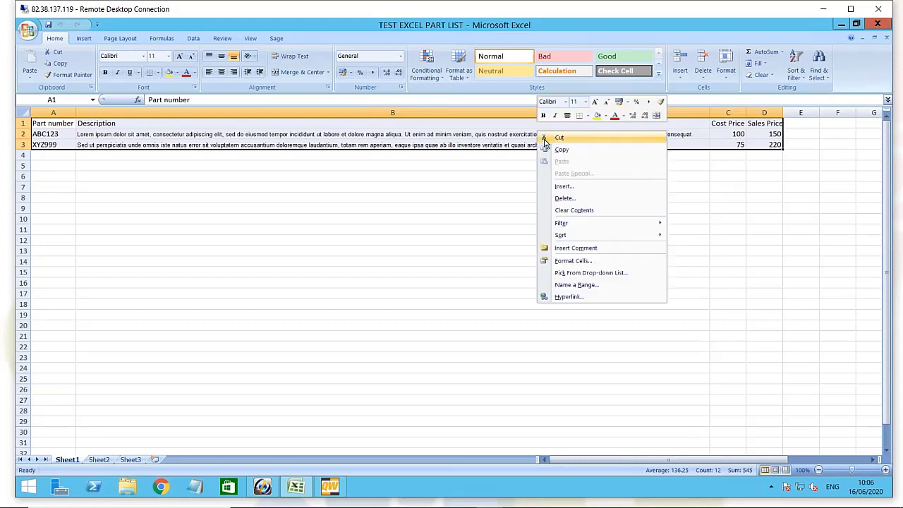
pyautogui.click(562, 149)
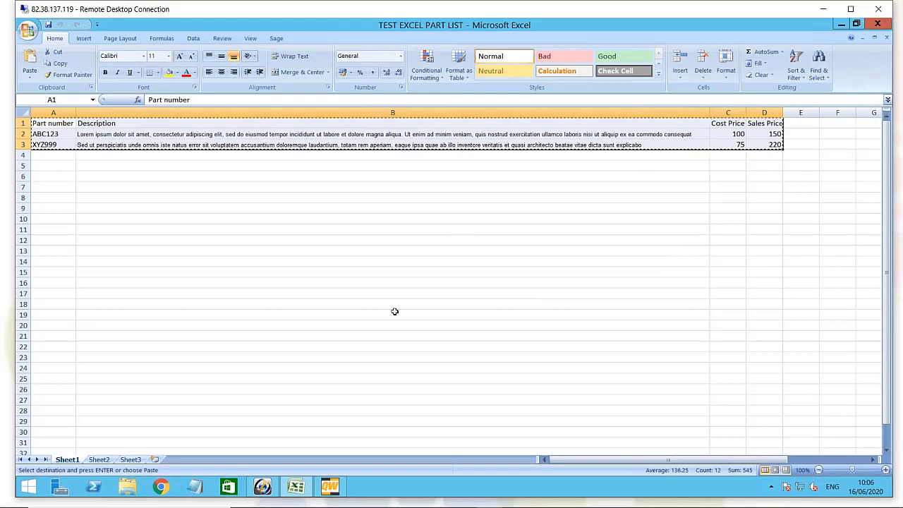
pyautogui.moveTo(330, 486)
pyautogui.click(323, 441)
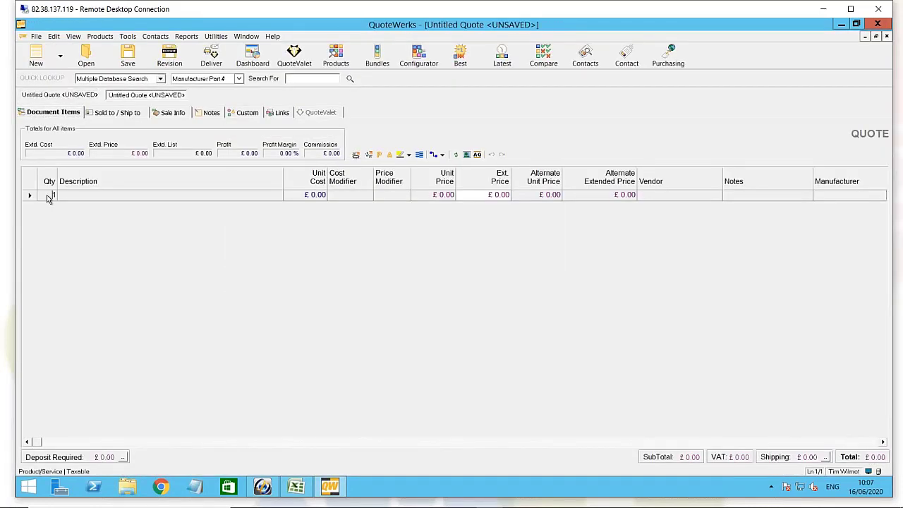
# Launch the Paste Special wizard from the quote's first item row
pyautogui.click(30, 196)
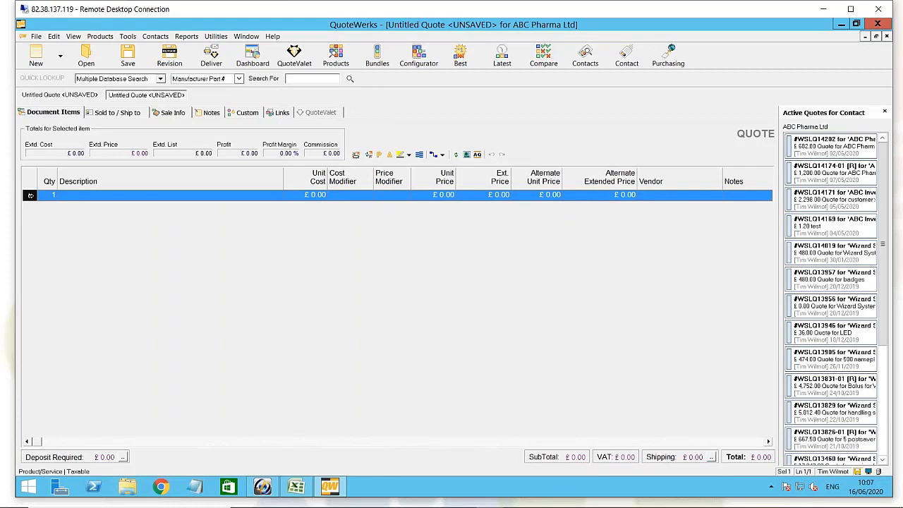
pyautogui.rightClick(31, 195)
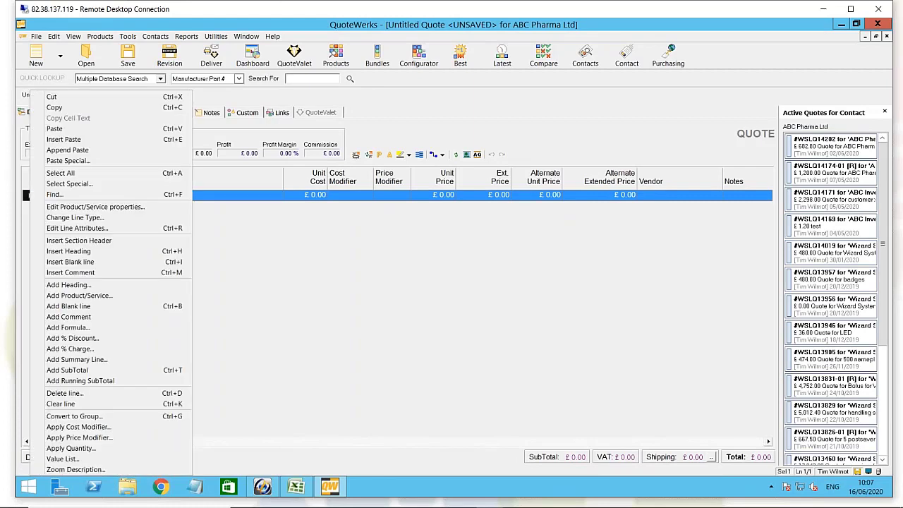
pyautogui.click(94, 163)
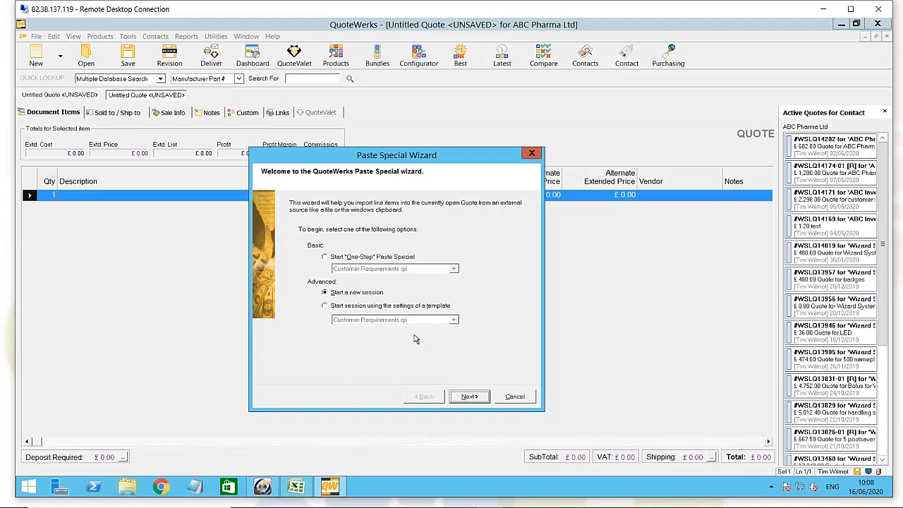
# Import from the clipboard starting at row 2 to skip the header row
pyautogui.click(467, 397)
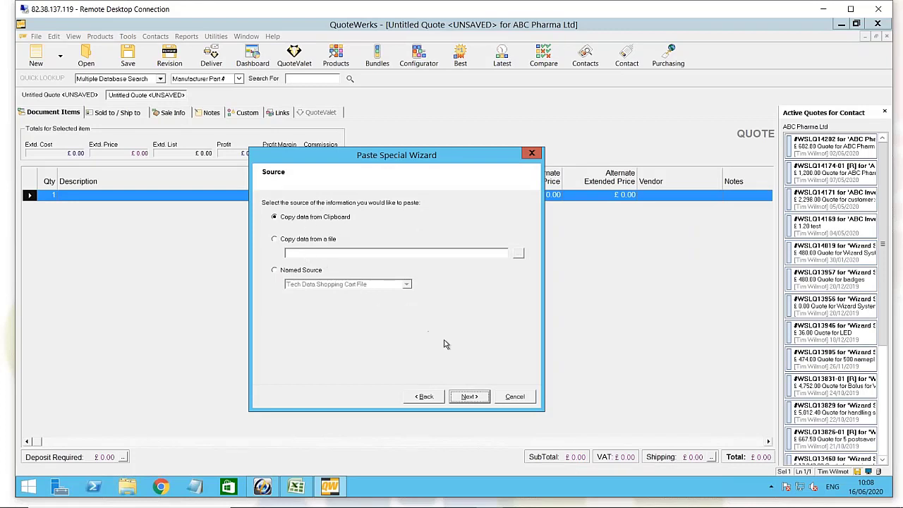
pyautogui.click(468, 397)
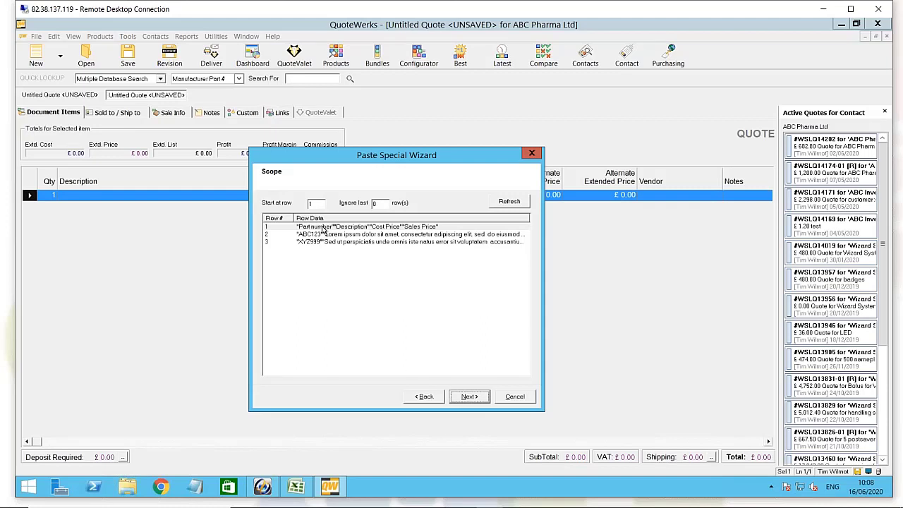
pyautogui.click(311, 204)
pyautogui.doubleClick(311, 204)
pyautogui.write('2')
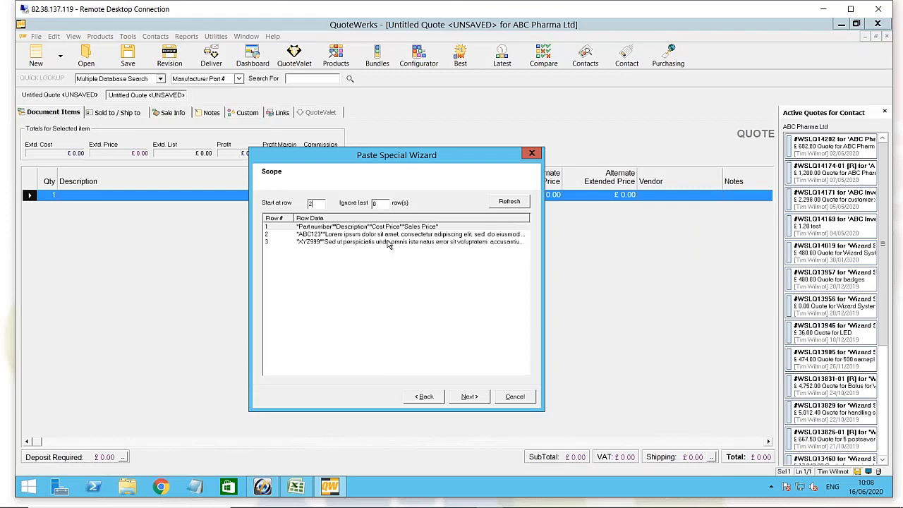
pyautogui.click(469, 396)
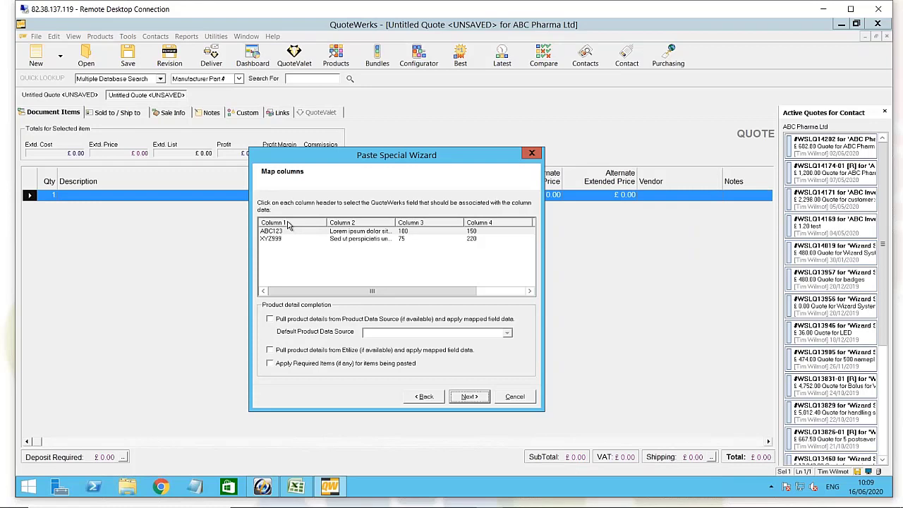
# Map the four columns to Manufacturer, Description, UnitCost and UnitPrice
pyautogui.click(287, 224)
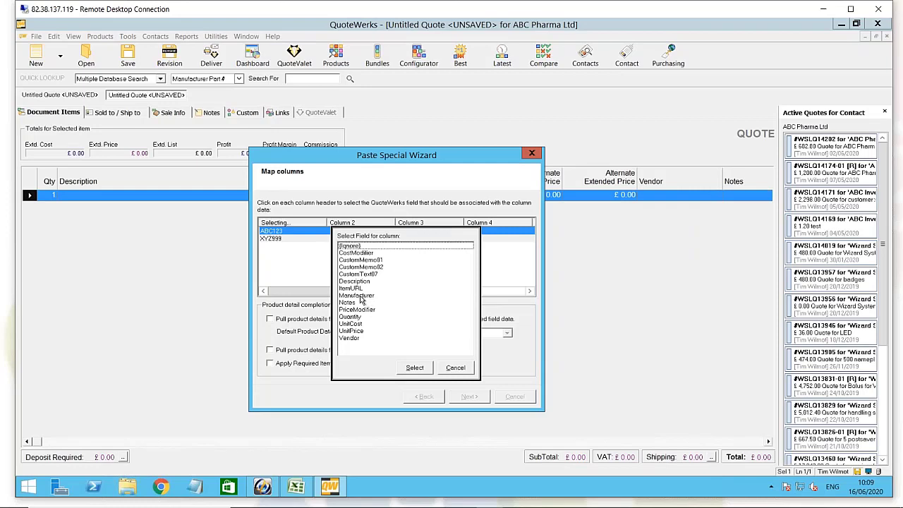
pyautogui.click(360, 295)
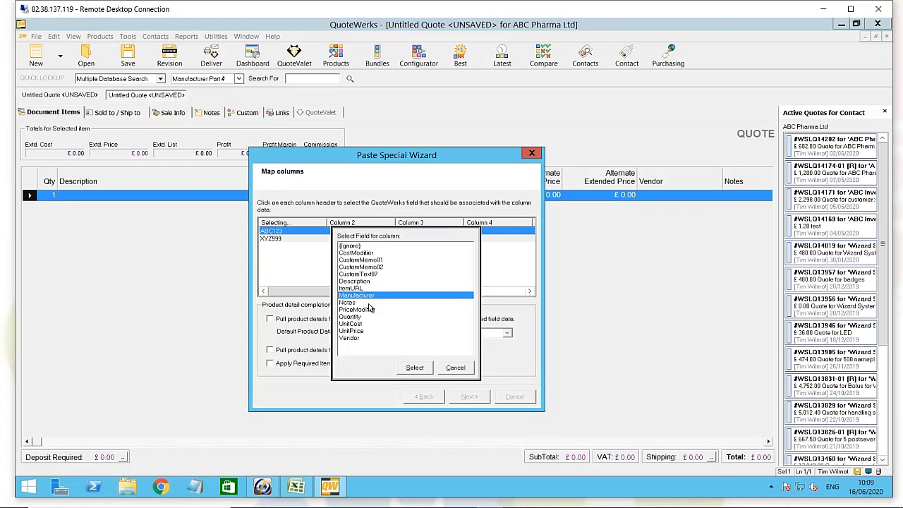
pyautogui.click(414, 368)
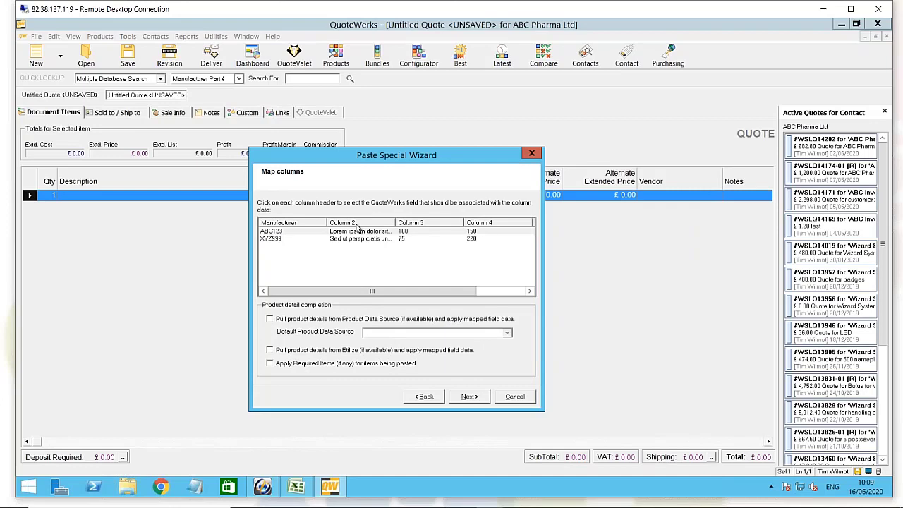
pyautogui.click(358, 223)
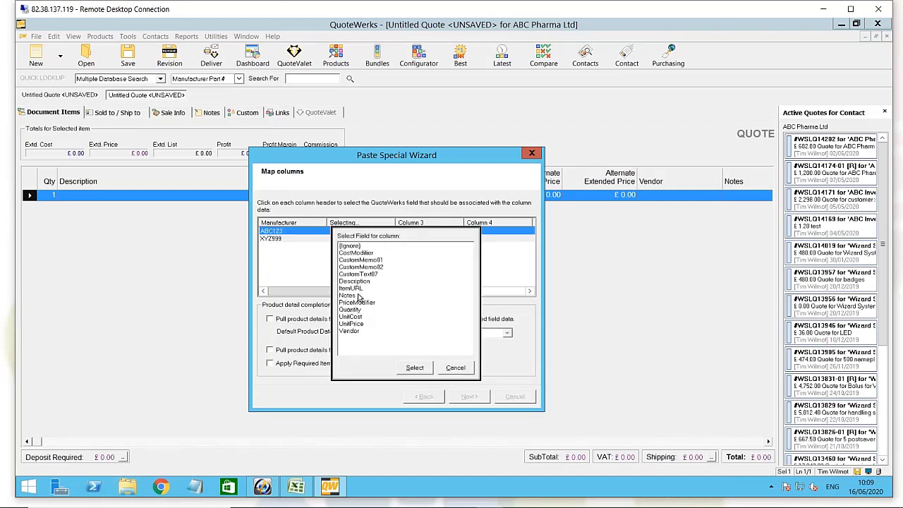
pyautogui.click(356, 282)
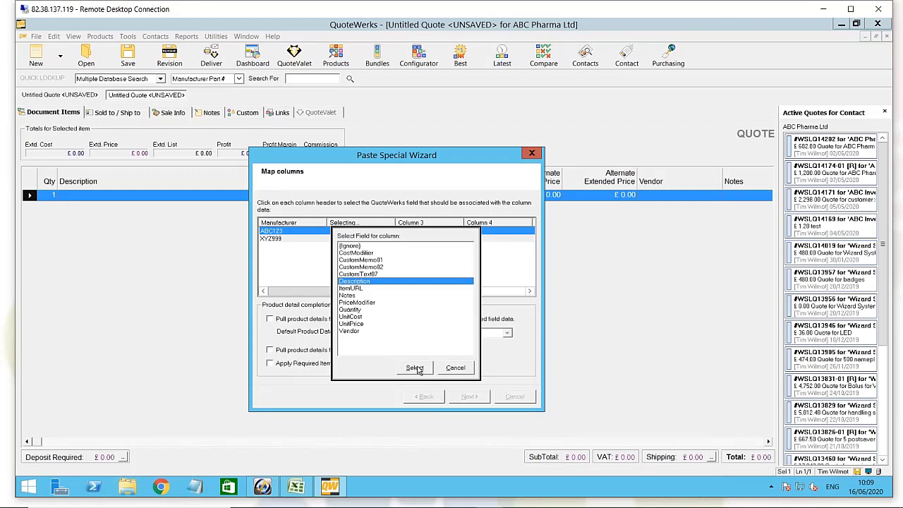
pyautogui.click(415, 368)
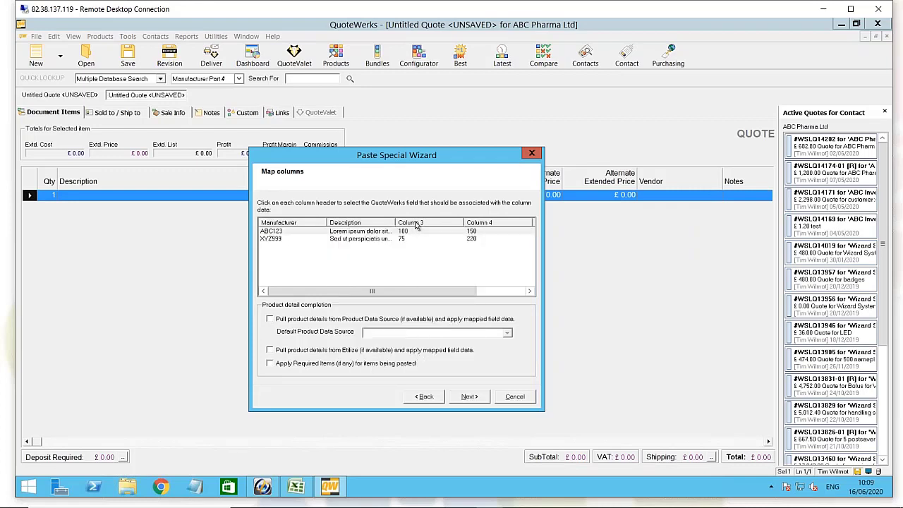
pyautogui.click(416, 224)
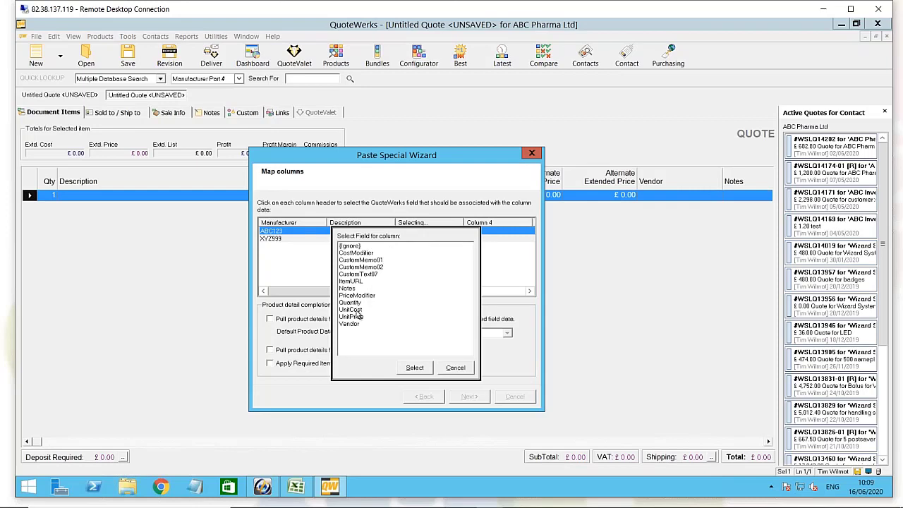
pyautogui.doubleClick(358, 310)
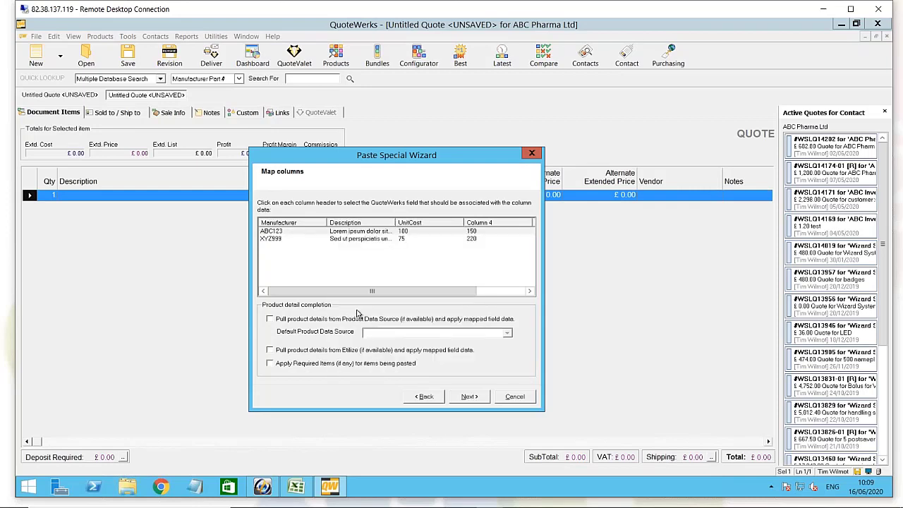
pyautogui.click(484, 226)
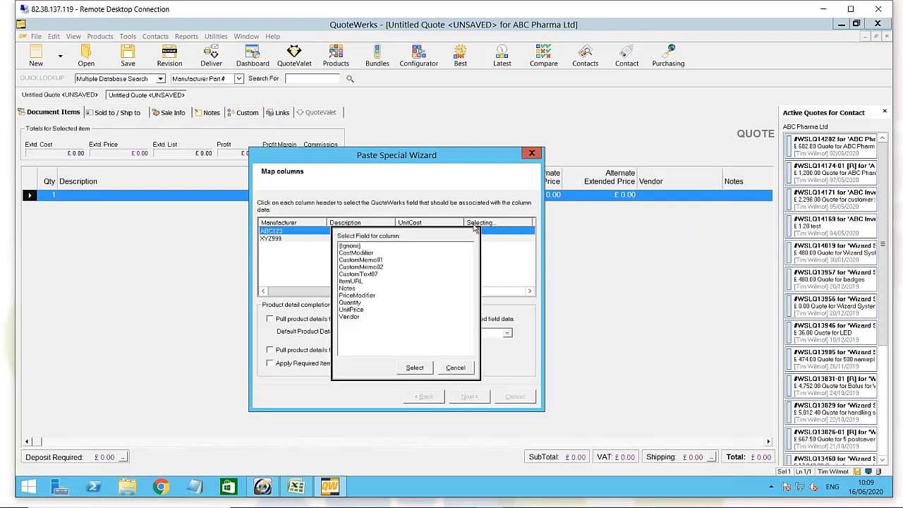
pyautogui.doubleClick(353, 309)
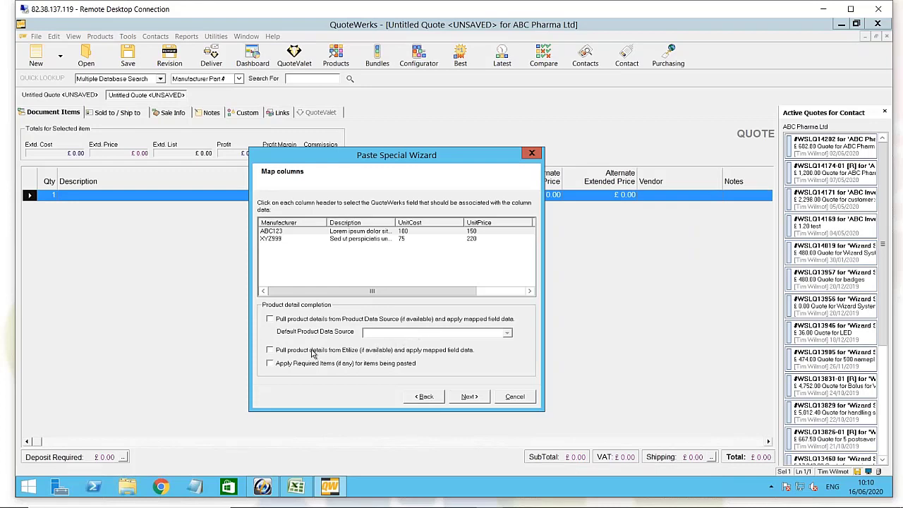
# Append the two items without a template, giving £370.00 subtotal and £444.00 total
pyautogui.click(467, 397)
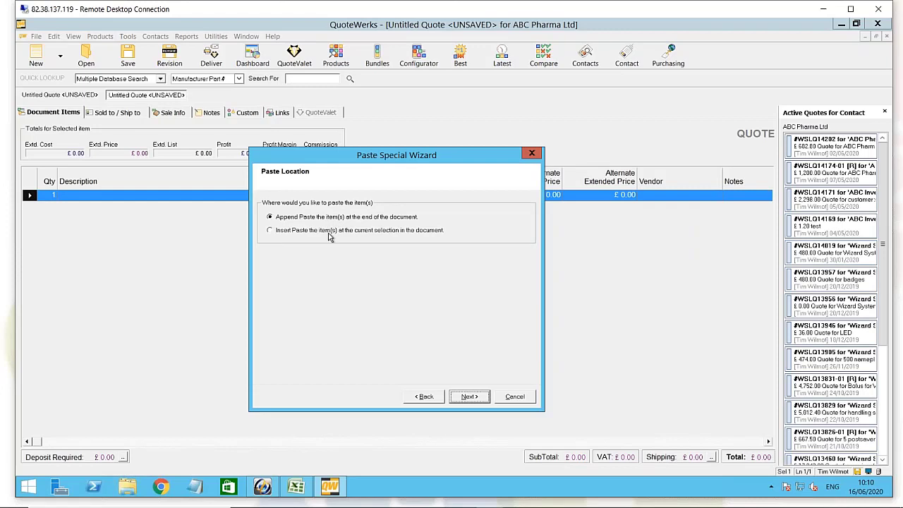
pyautogui.click(469, 397)
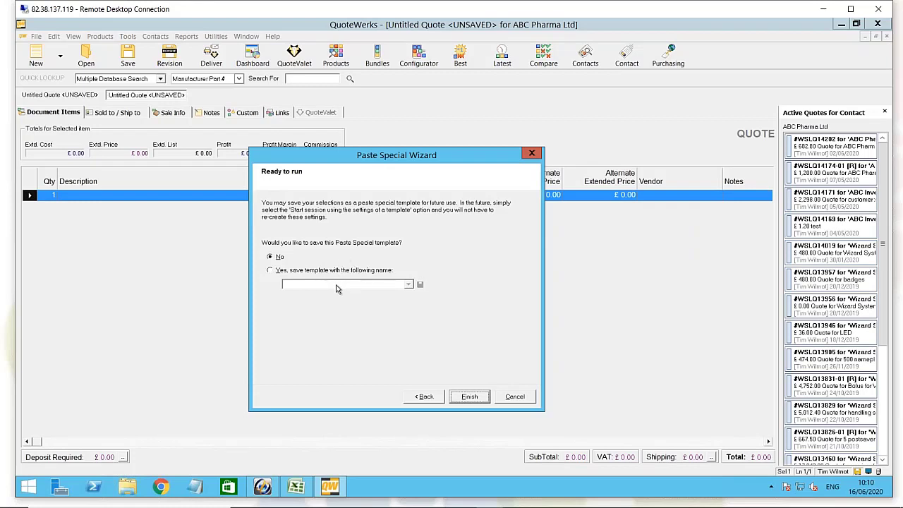
pyautogui.click(467, 396)
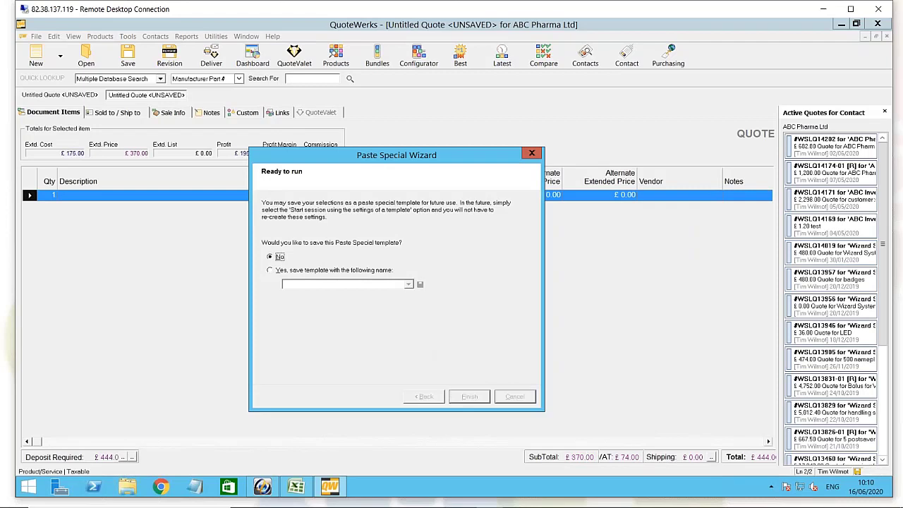
pyautogui.click(475, 396)
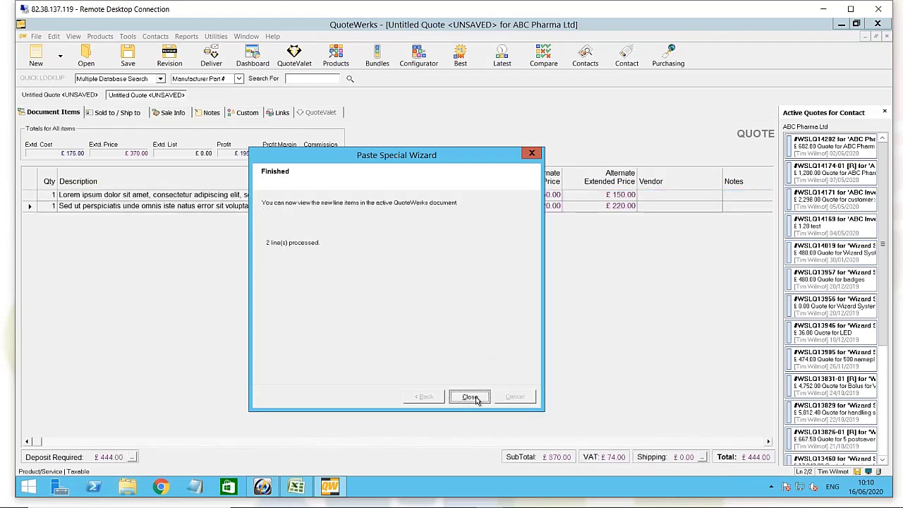